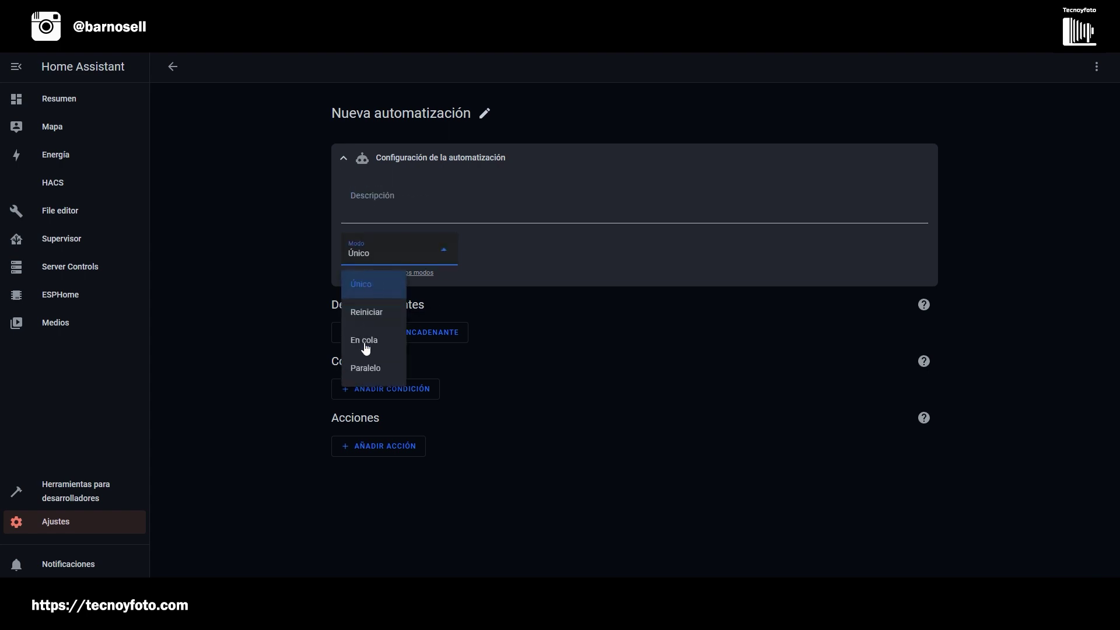
- Collapse the automation configuration, leaving its mode unchanged, and add an Estado (state) trigger
left_click(480, 252)
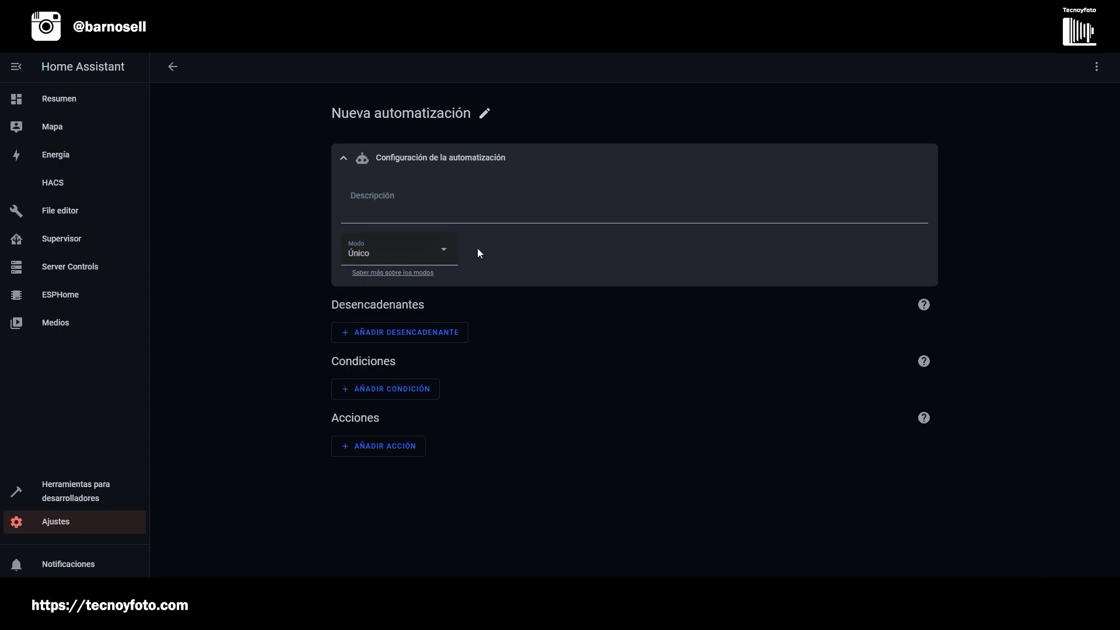
left_click(343, 157)
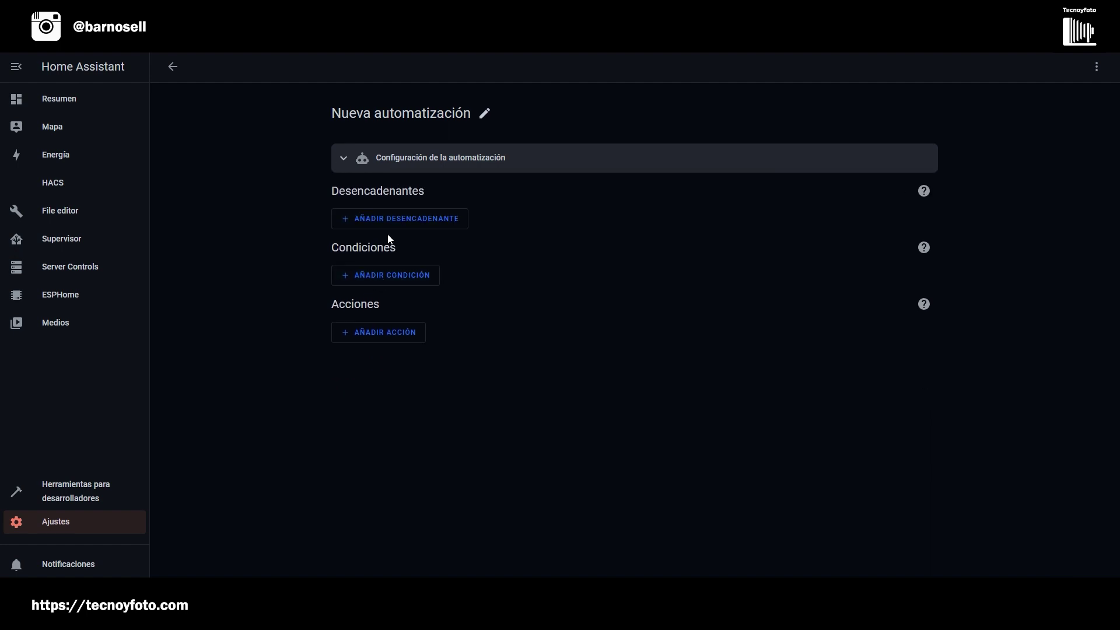
left_click(373, 225)
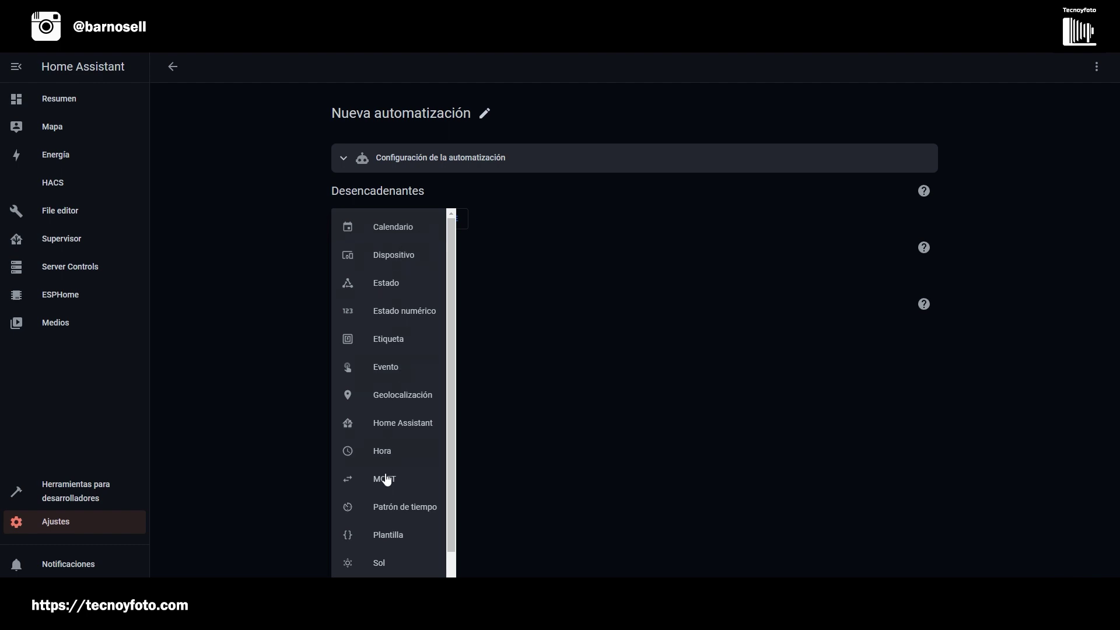
scroll(396, 565, "down", 1)
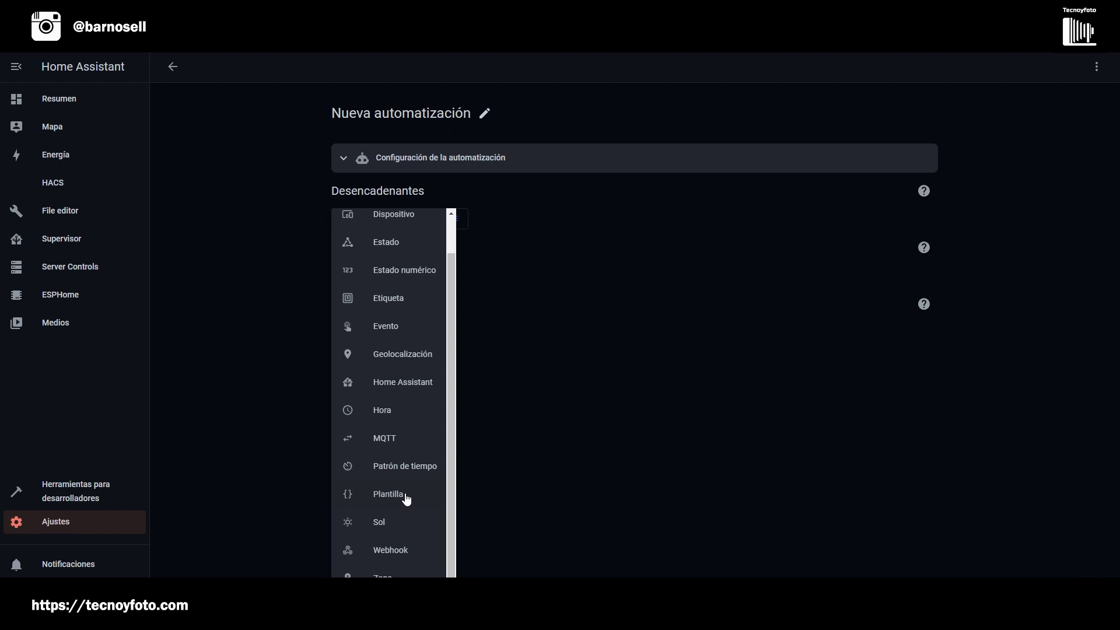
left_click(392, 242)
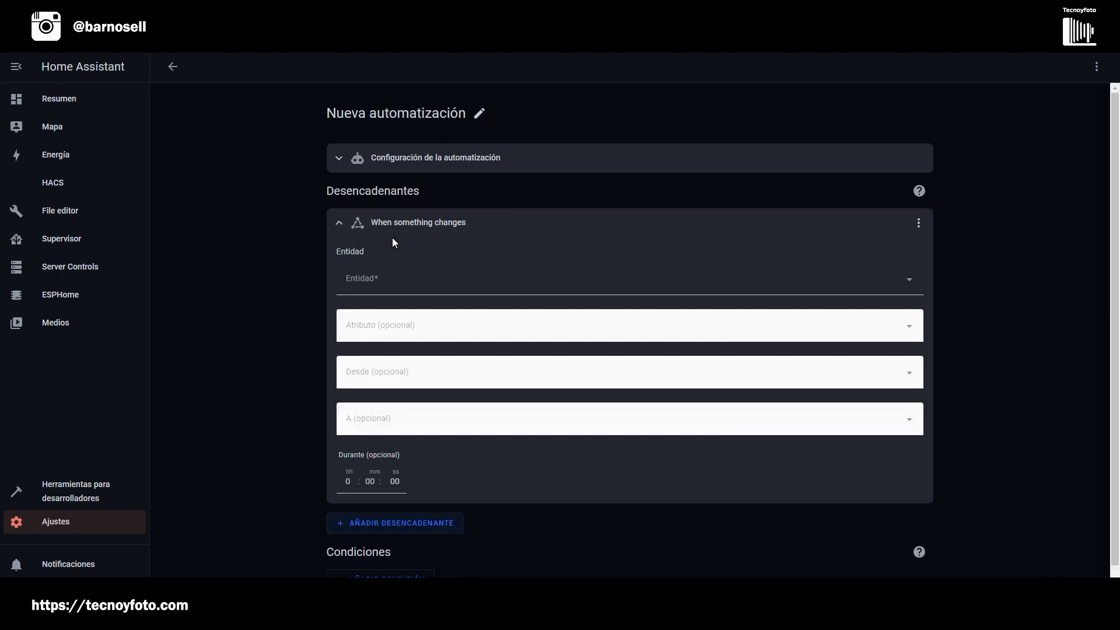
- Set the state trigger to the Arnau light entity changing from No disponible, and collapse the trigger
left_click(401, 276)
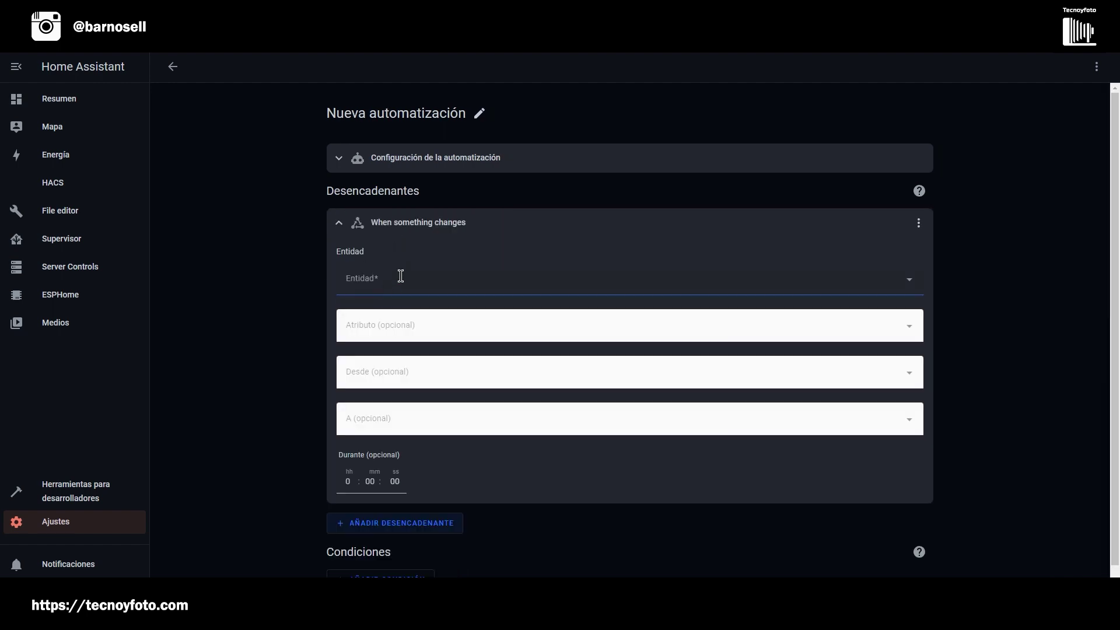
left_click(364, 281)
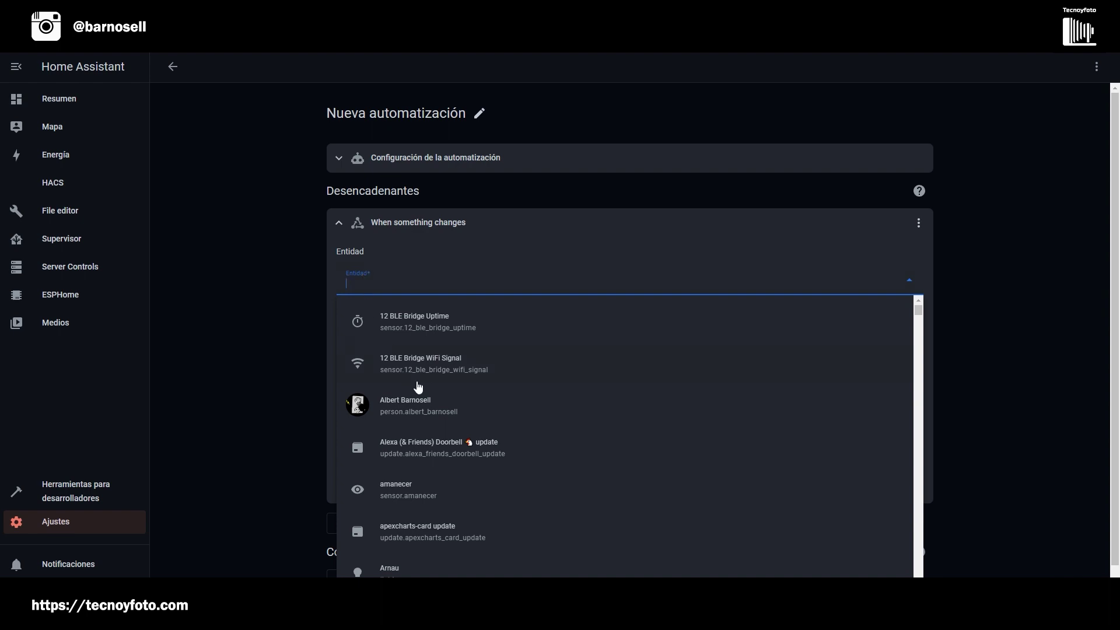
left_click(392, 572)
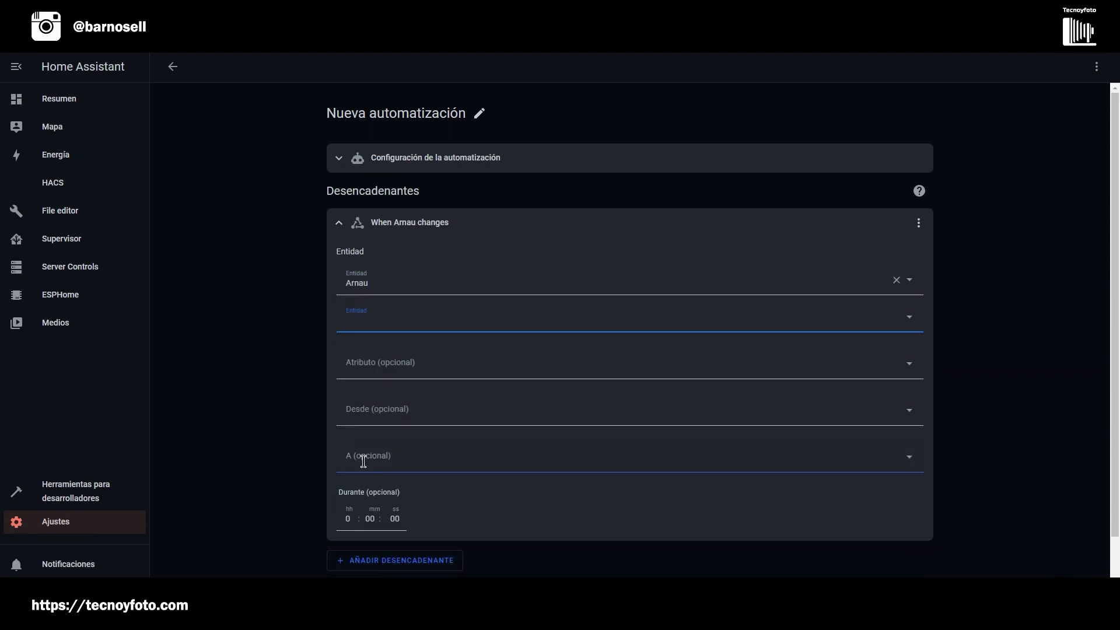
left_click(360, 408)
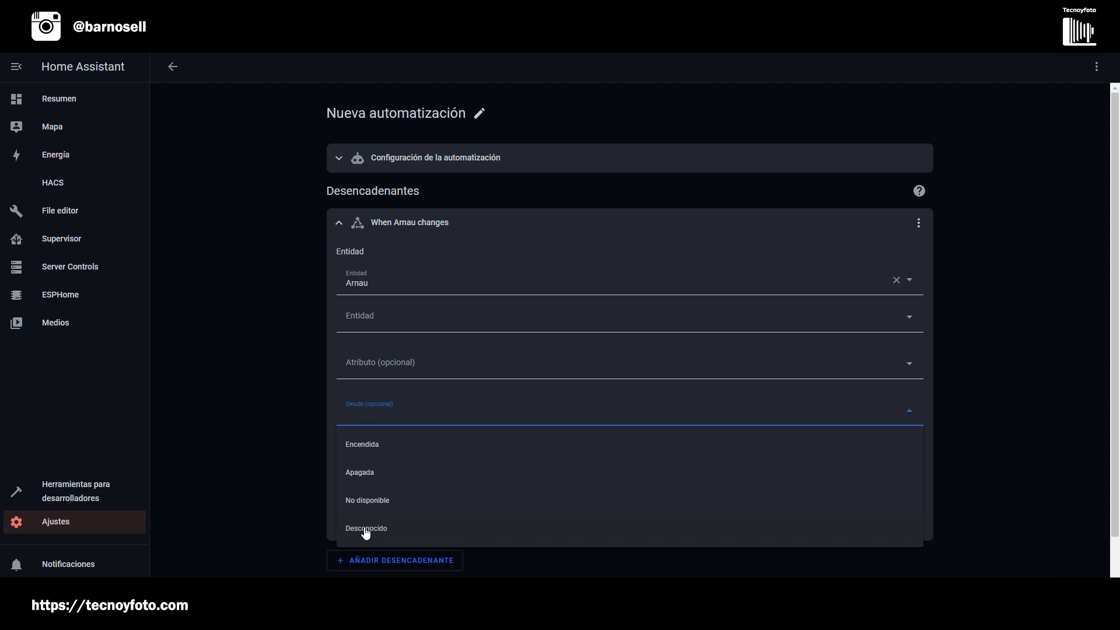
left_click(374, 501)
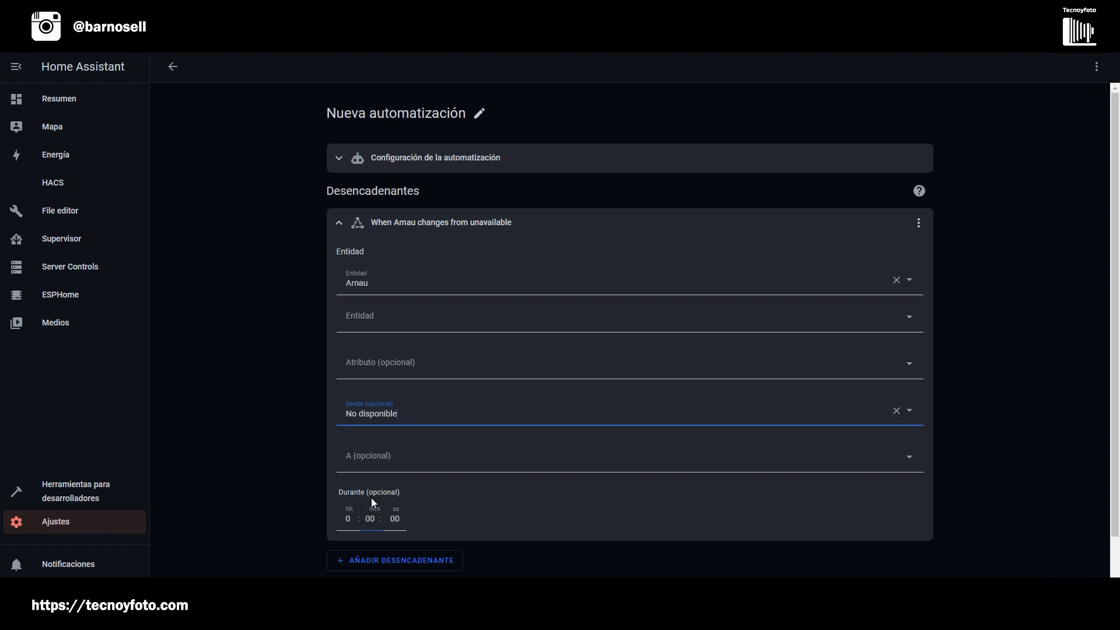
scroll(371, 499, "down", 2)
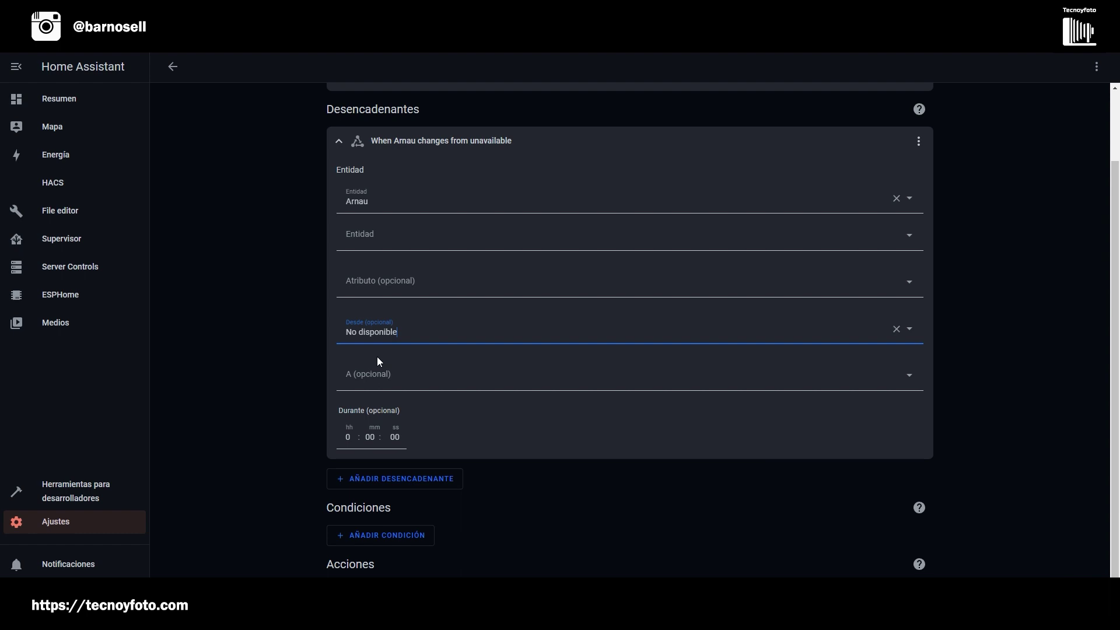
left_click(337, 143)
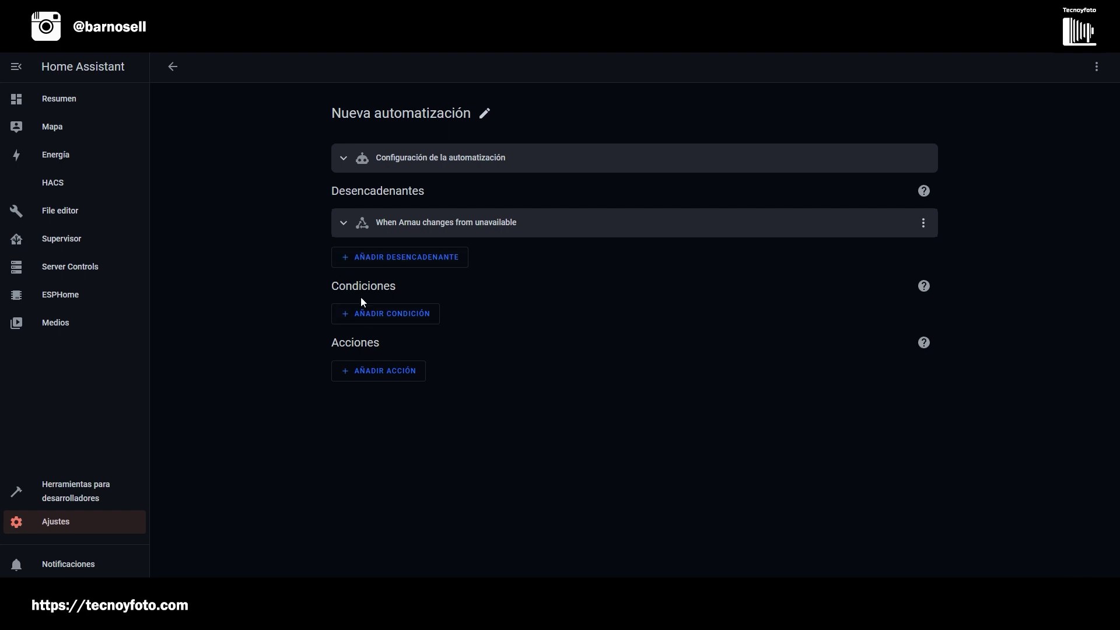
- Add a Zona condition to the automation
left_click(387, 314)
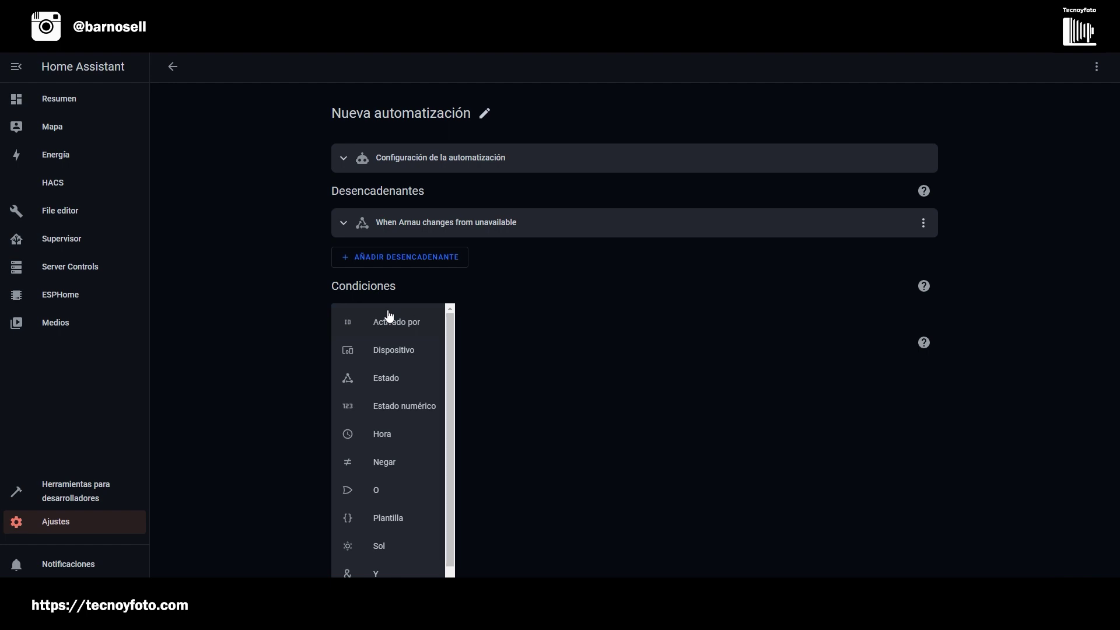
scroll(408, 418, "down", 1)
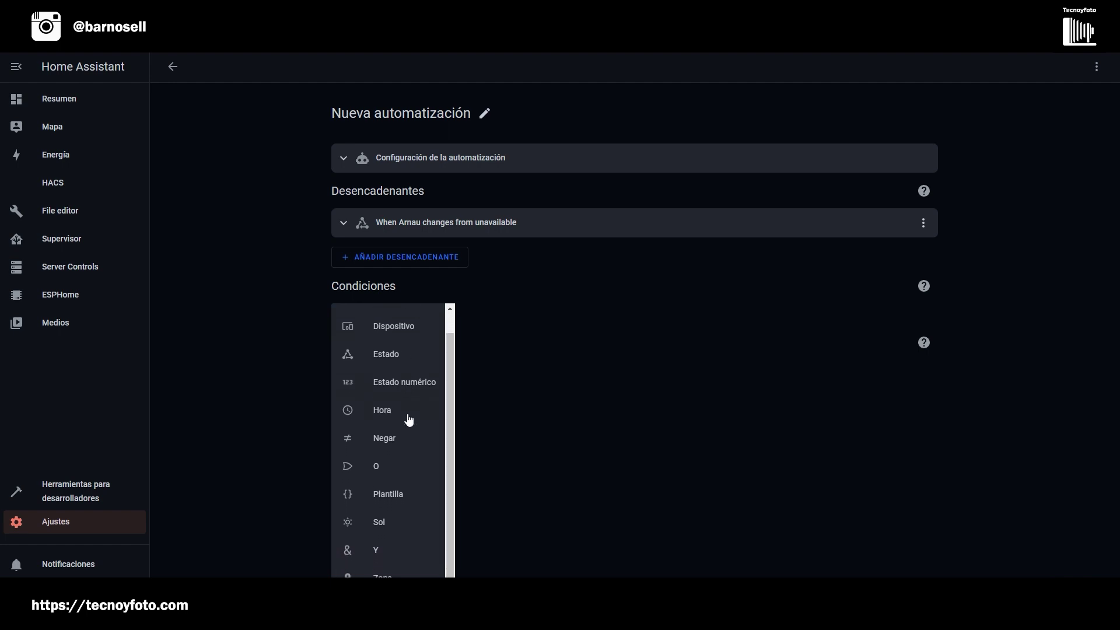
scroll(399, 493, "up", 1)
scroll(402, 478, "down", 1)
left_click(387, 570)
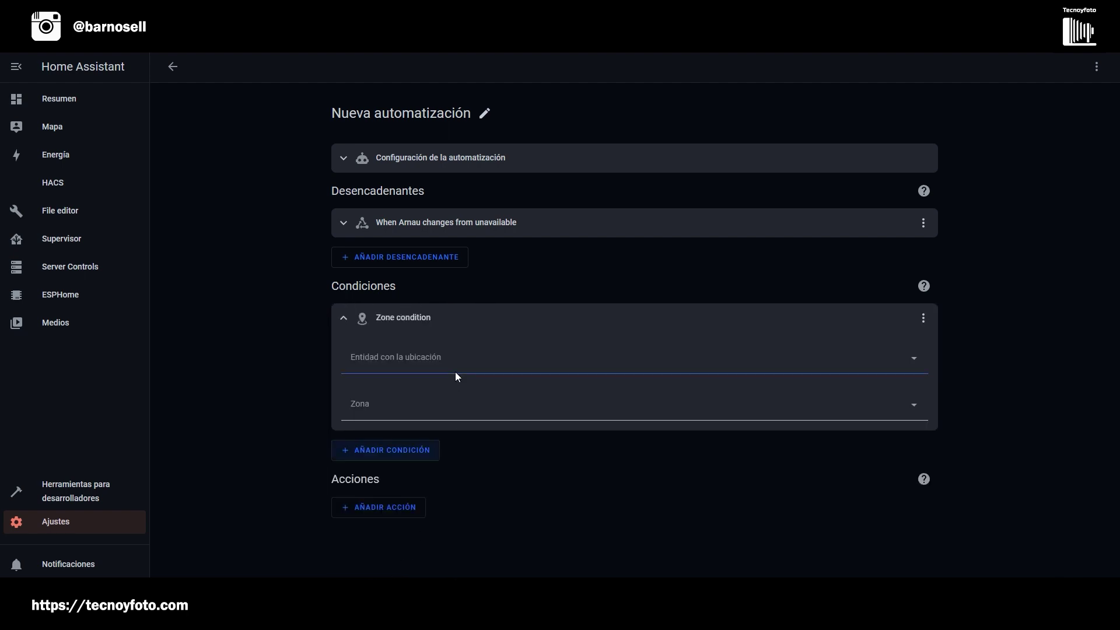
- Set the condition's zone to Casa, leave the location entity empty, and collapse the condition
left_click(426, 357)
key("Escape")
left_click(381, 404)
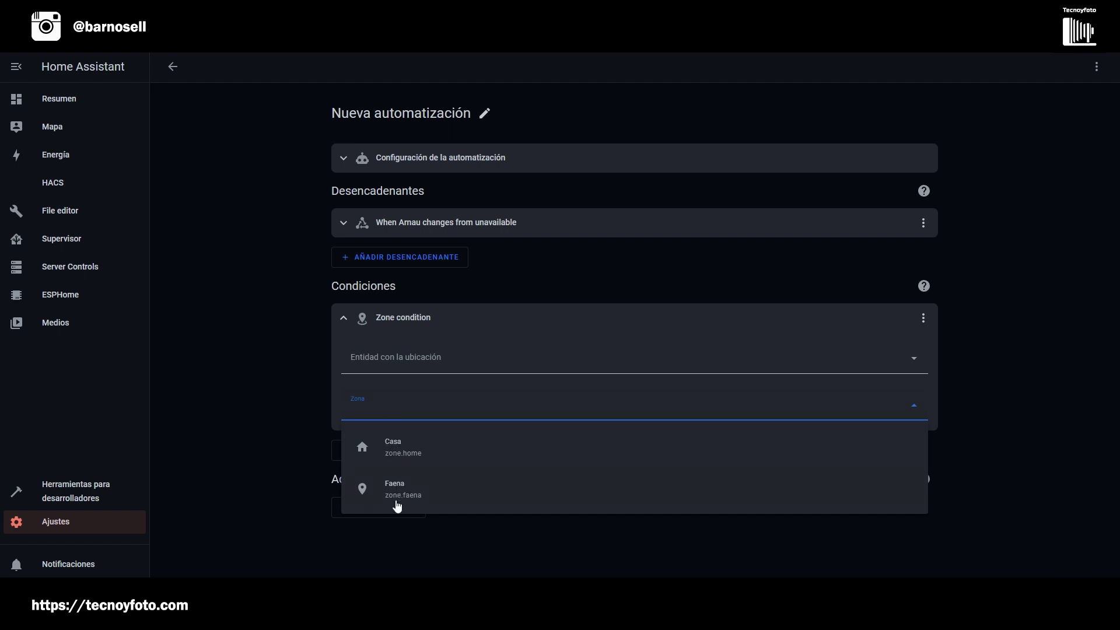
left_click(399, 447)
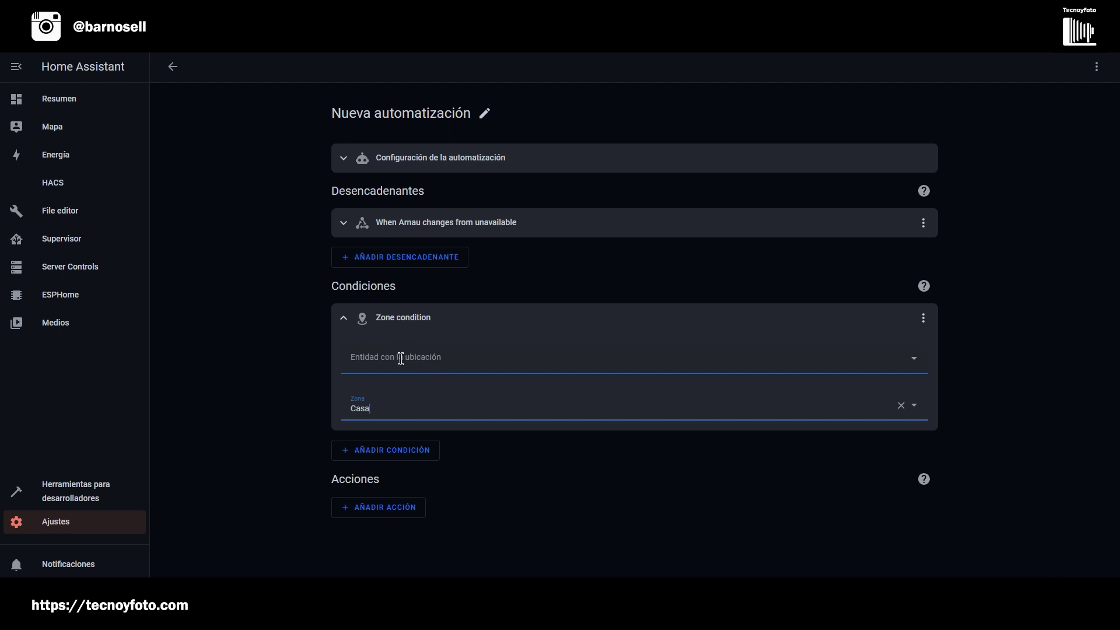
left_click(344, 318)
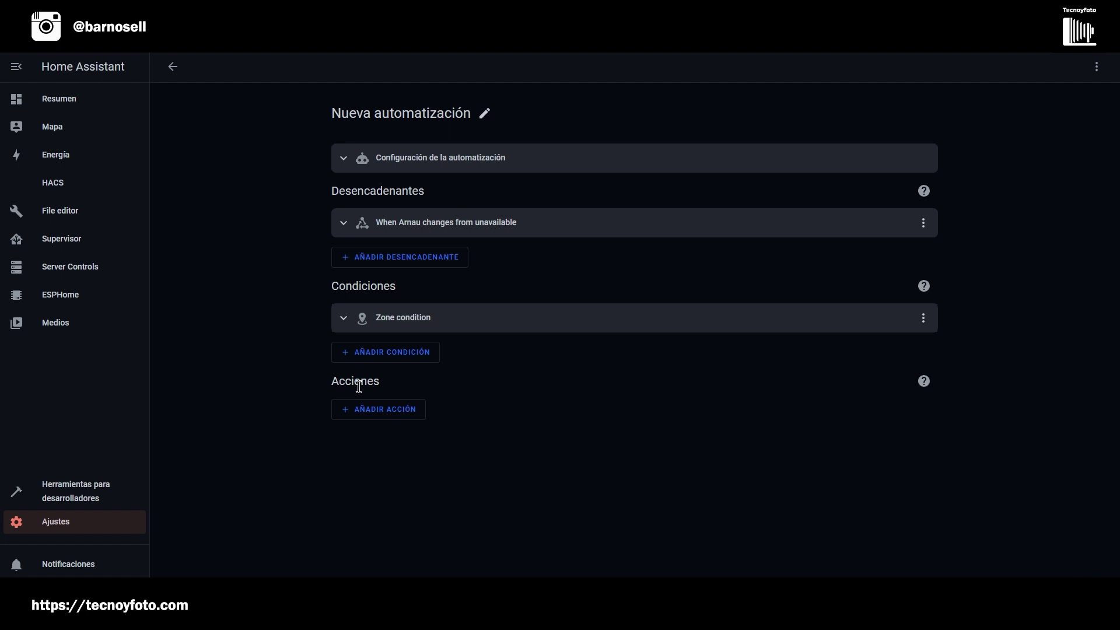
- Add a Llamar servicio action that runs Interruptor: Turn off on the Comedor switch entity
left_click(378, 410)
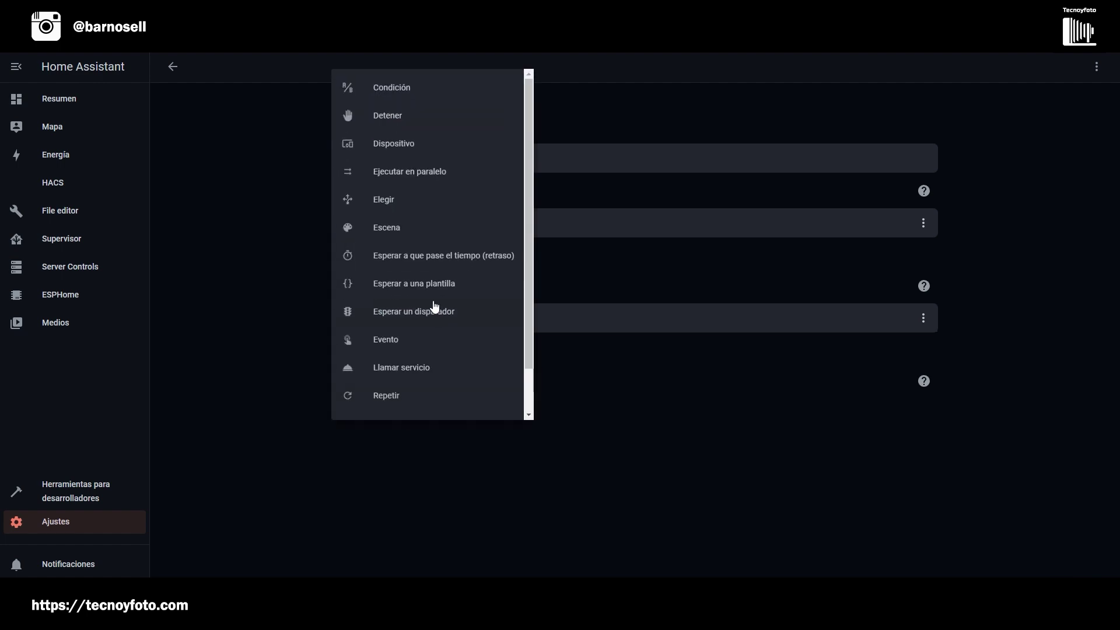
scroll(435, 306, "down", 1)
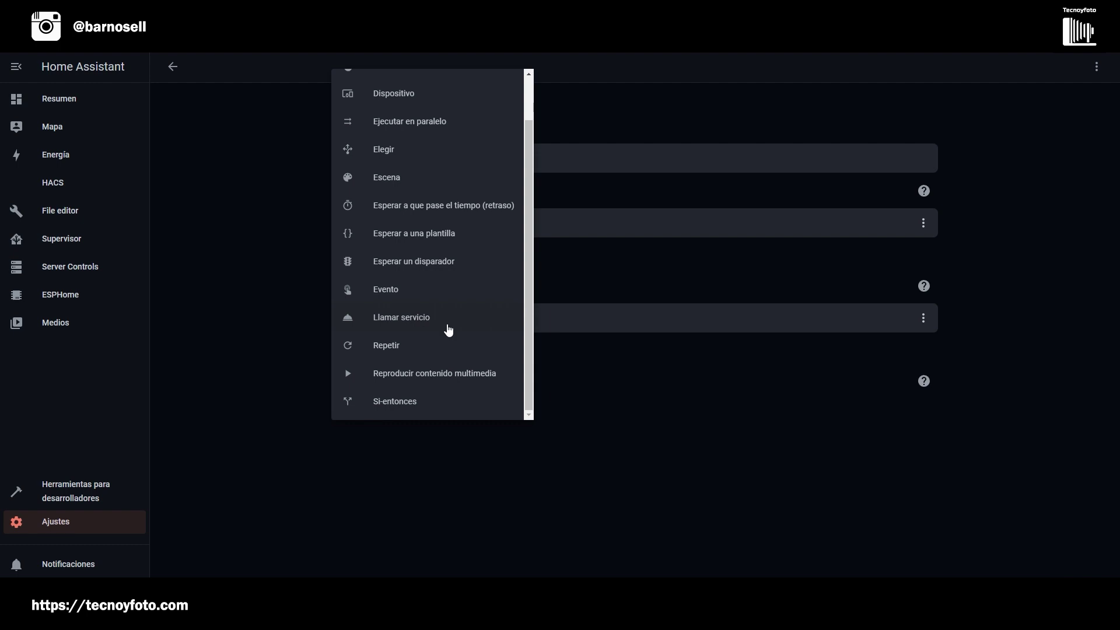
left_click(408, 322)
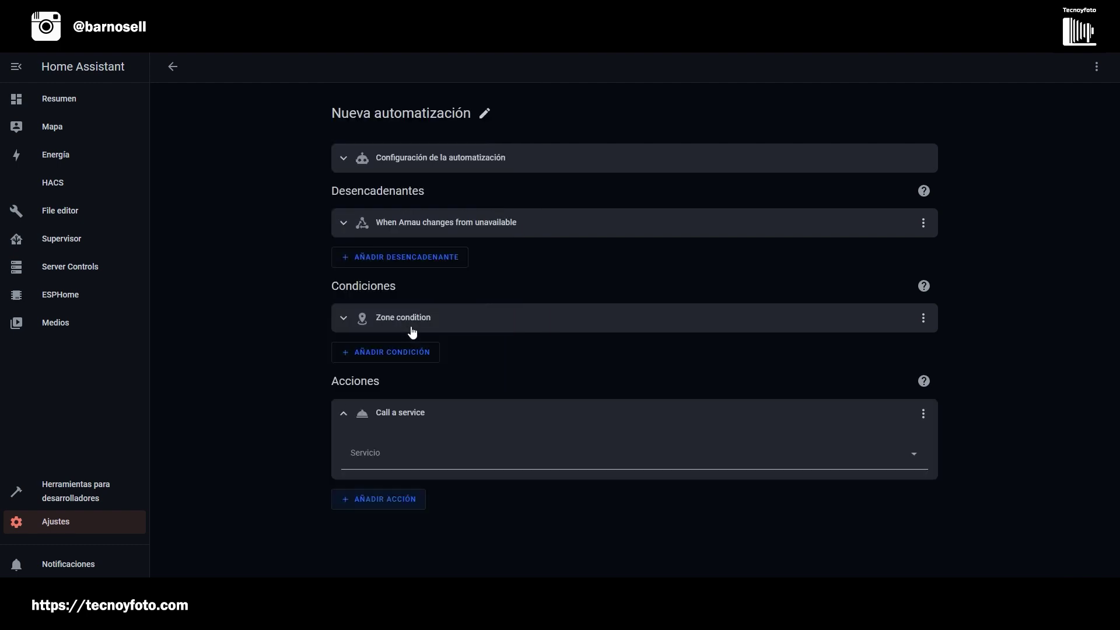
left_click(399, 454)
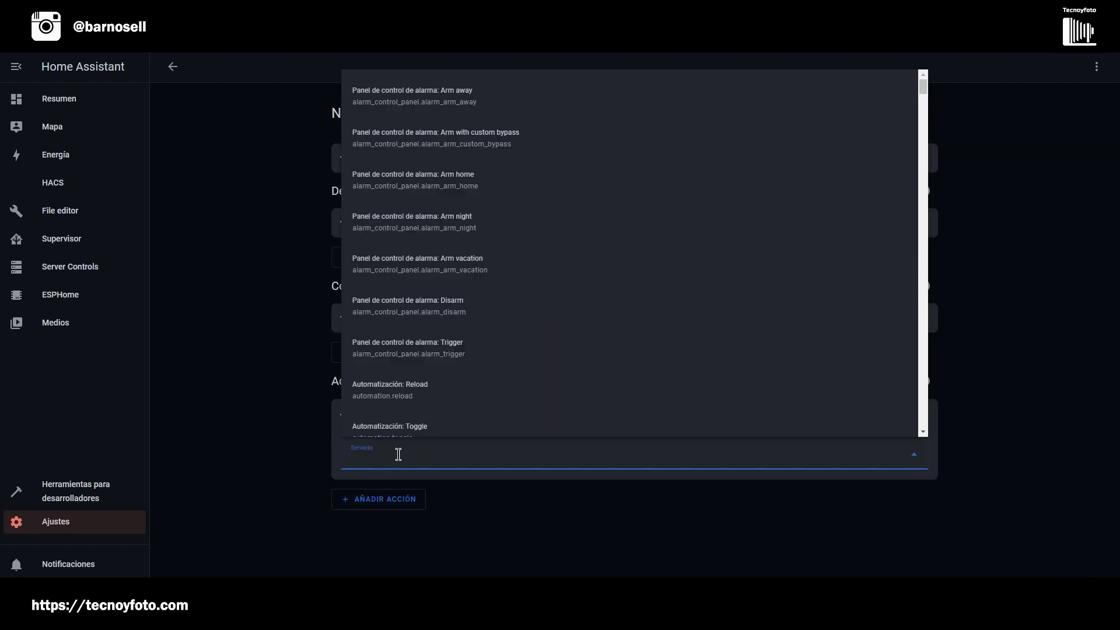
scroll(450, 255, "down", 4)
scroll(450, 255, "up", 4)
type("sw")
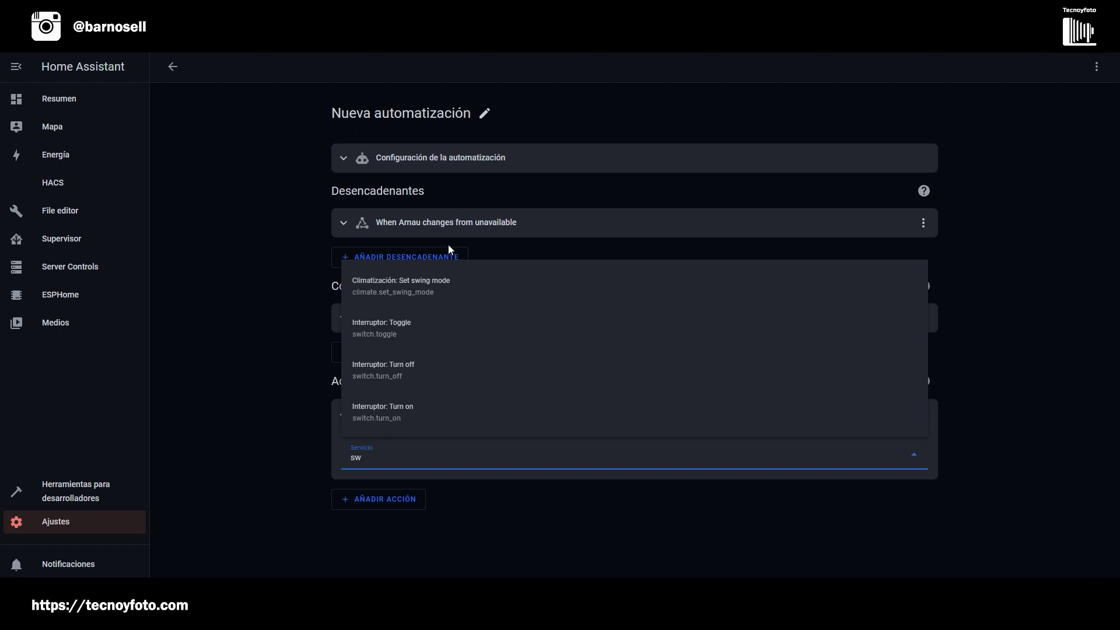
left_click(381, 368)
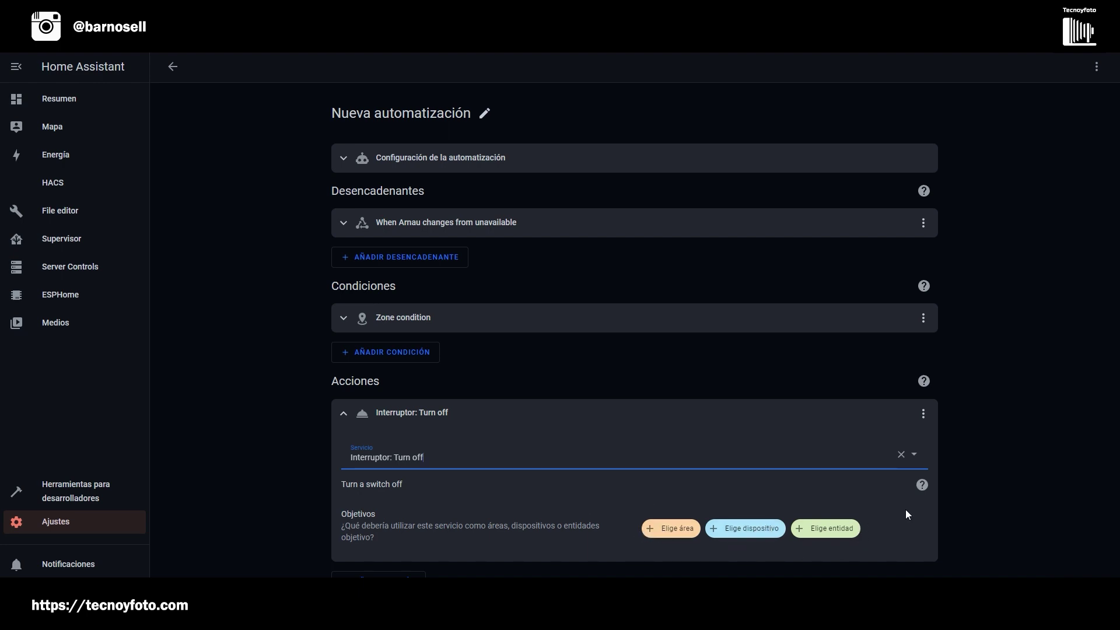
left_click(833, 520)
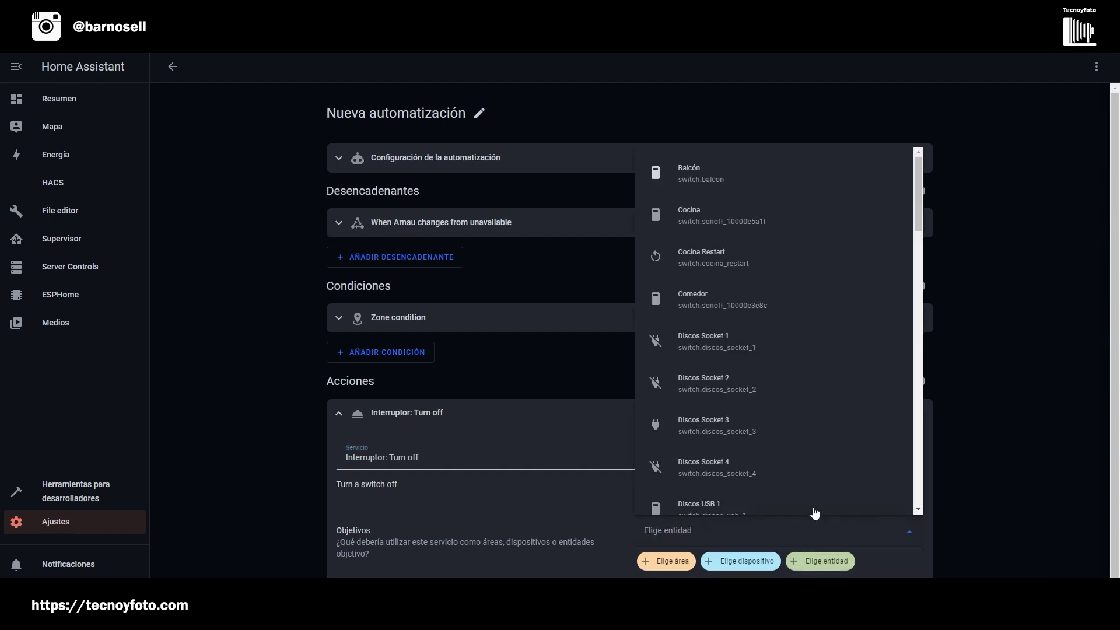
left_click(693, 298)
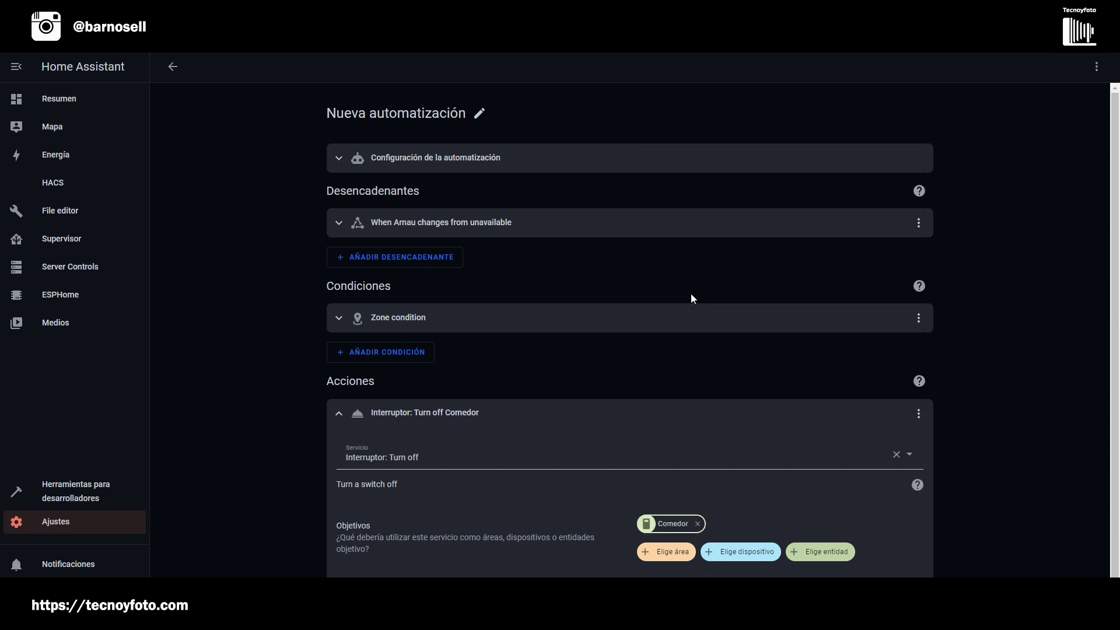
scroll(691, 293, "down", 1)
left_click(379, 598)
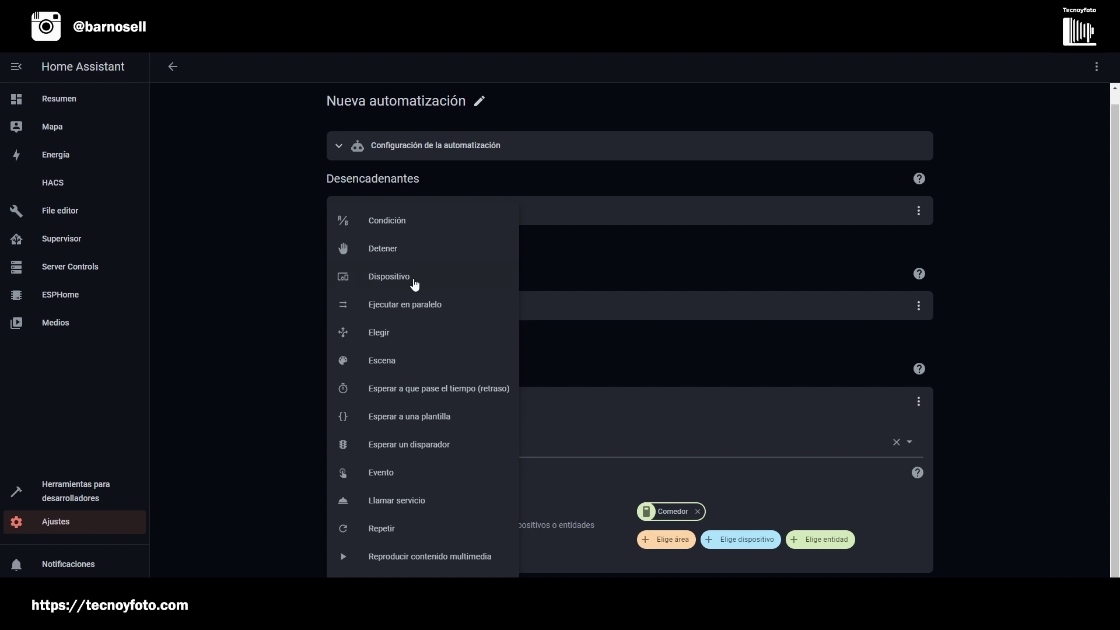
left_click(797, 358)
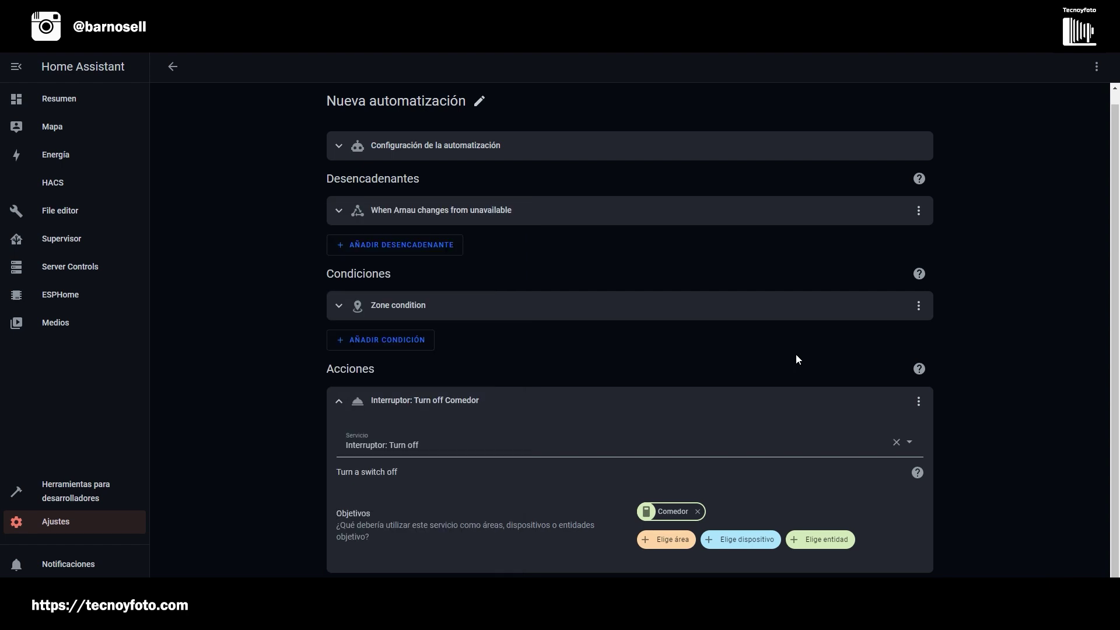
- Add an Estado condition that requires the input_select entity periodoelectrico to be in the state Llano
left_click(382, 345)
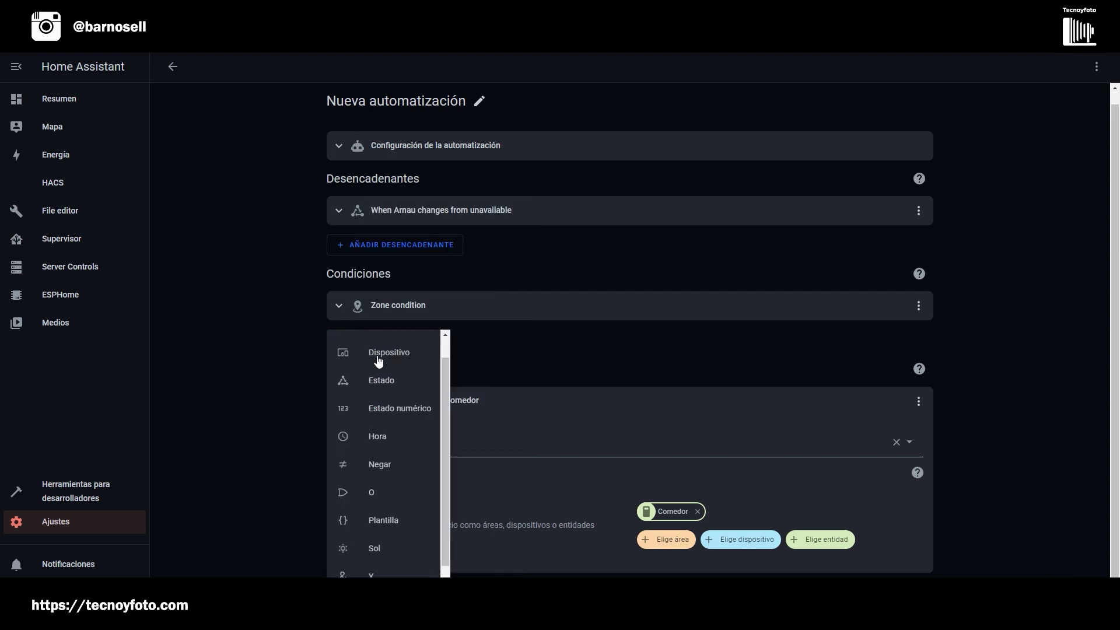
left_click(385, 383)
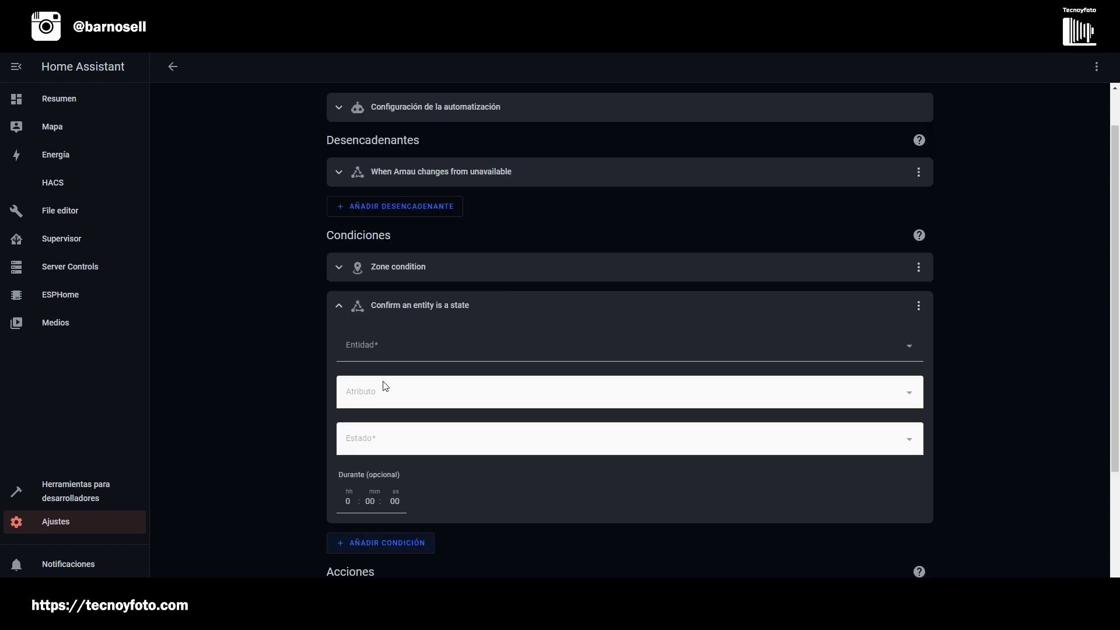
left_click(380, 352)
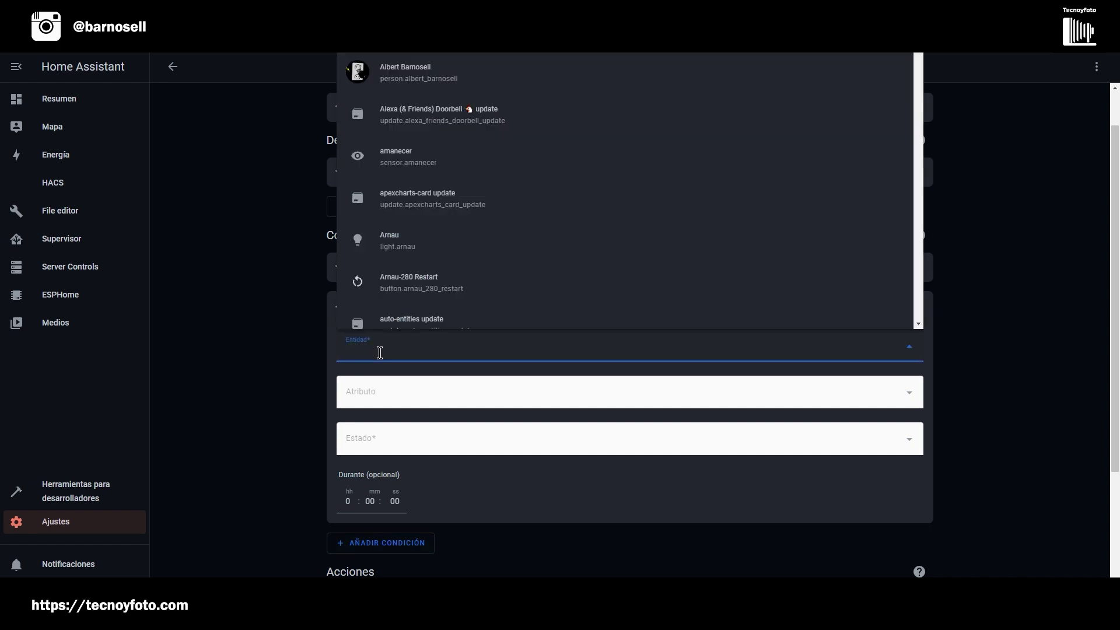
type("input")
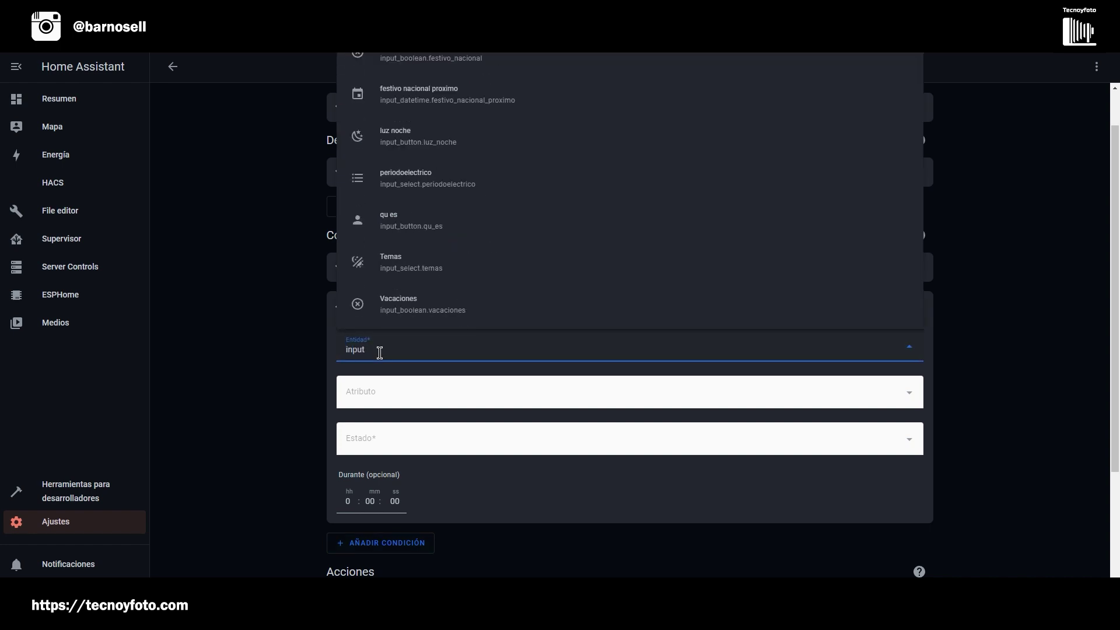
type("_sel")
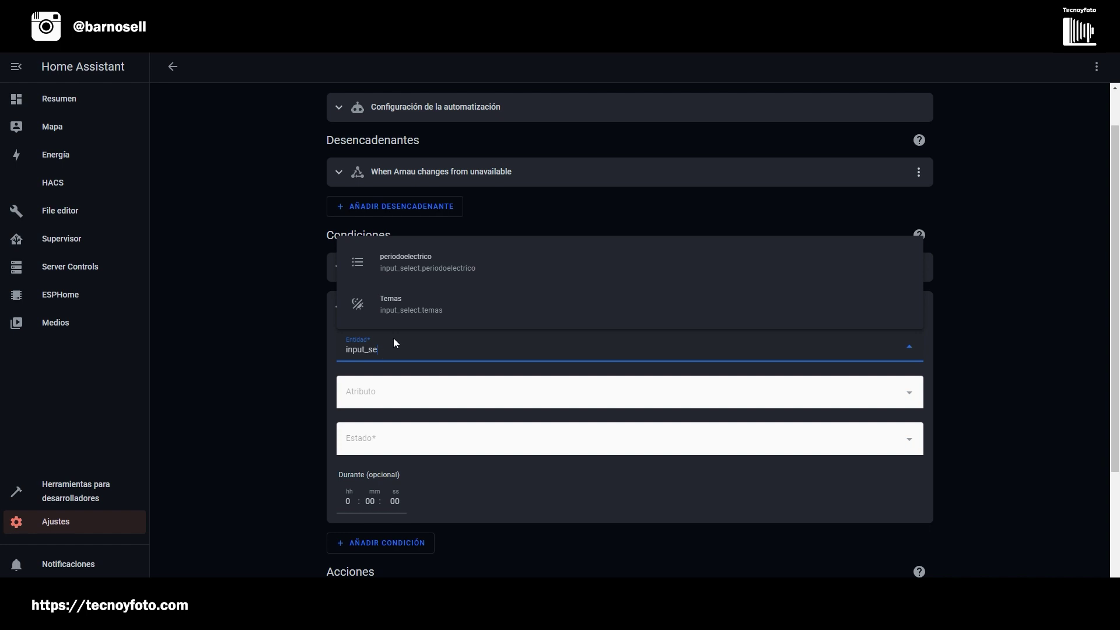
left_click(416, 269)
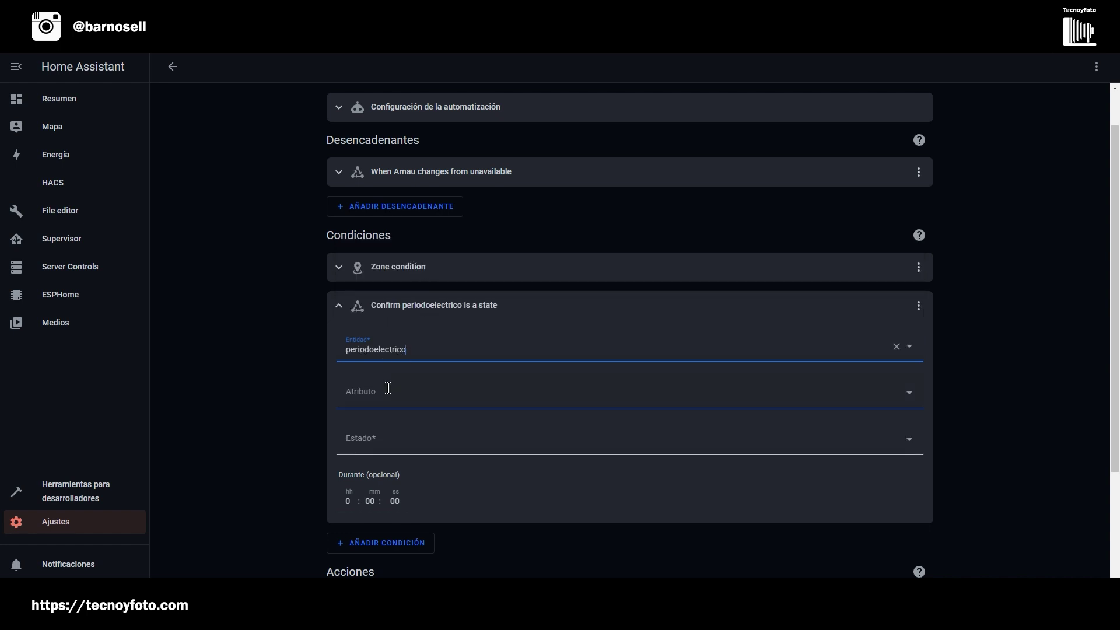
left_click(374, 438)
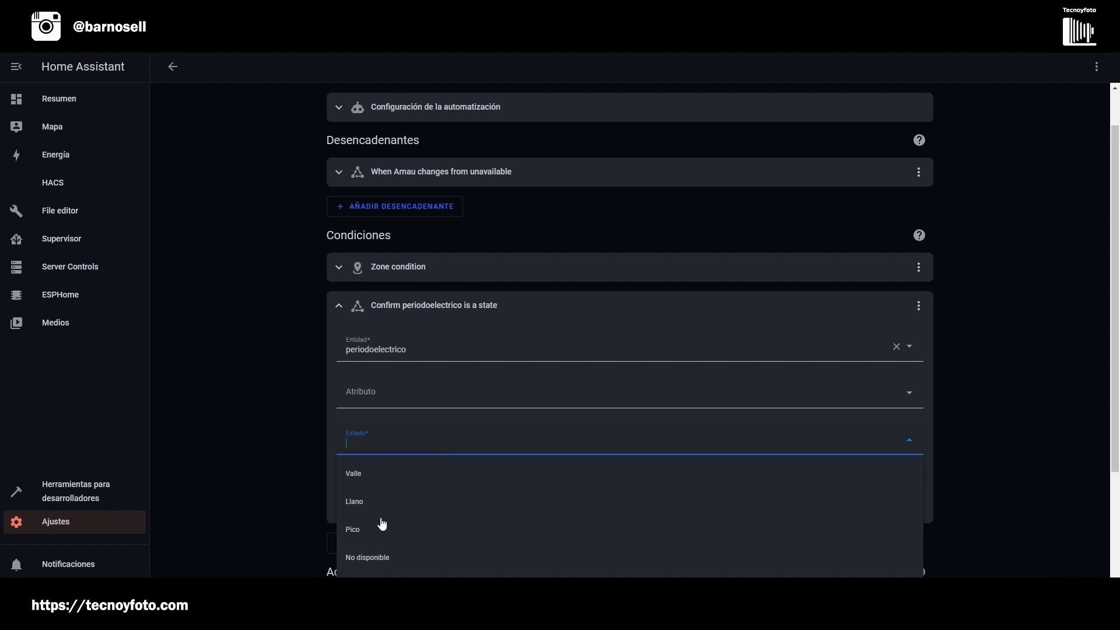
left_click(354, 502)
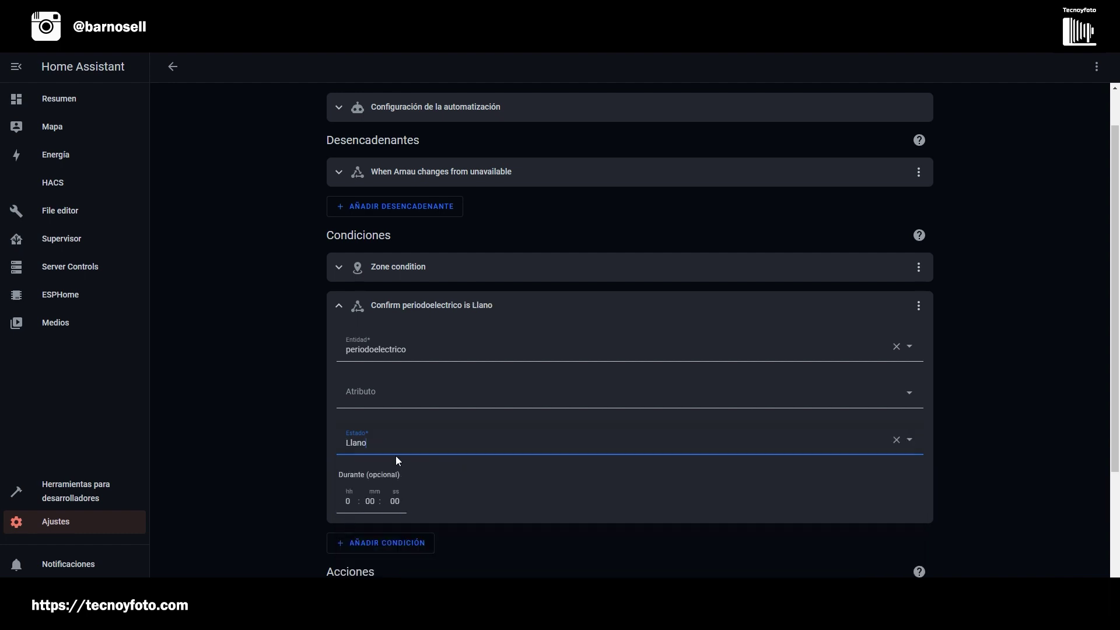
- View the whole automation as YAML code, and switch back to the visual editor
scroll(395, 457, "down", 3)
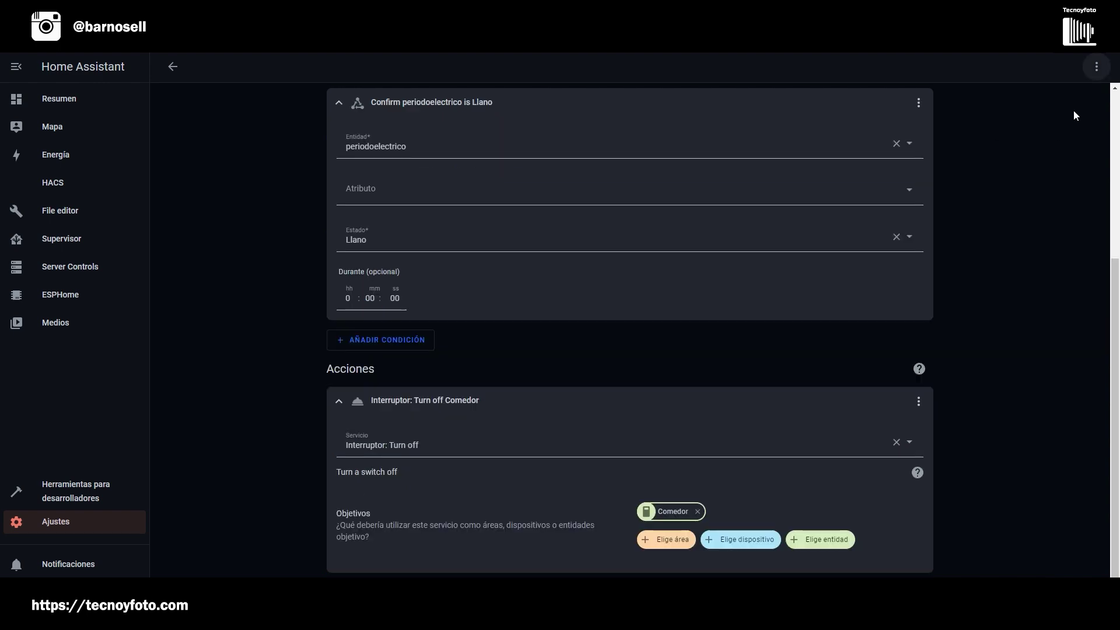
left_click(1092, 73)
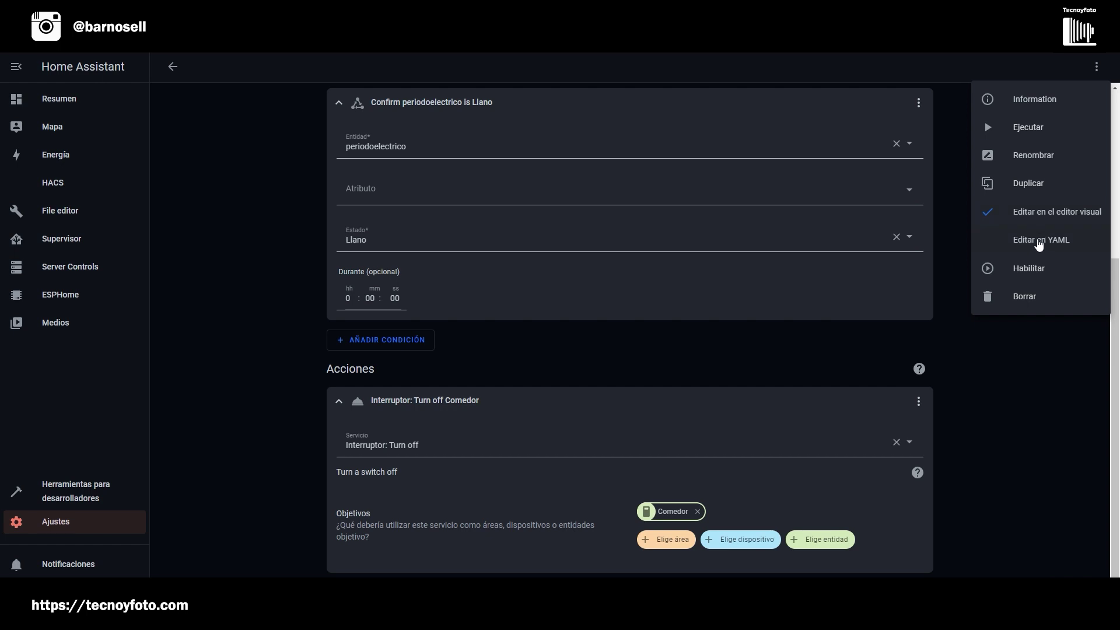
left_click(1039, 244)
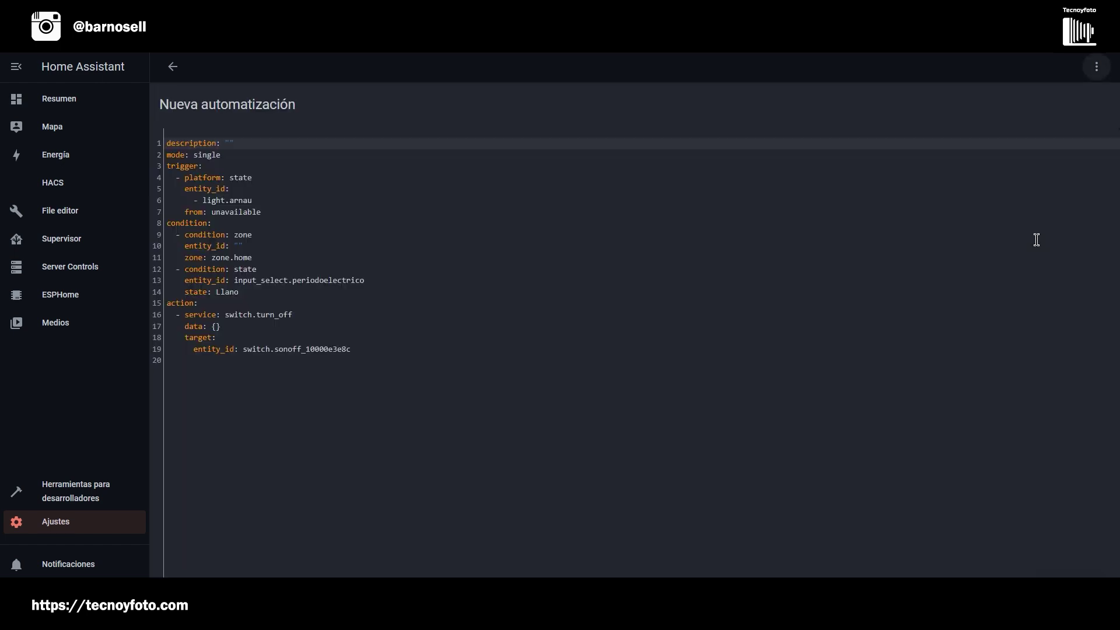
left_click(1097, 69)
left_click(1061, 211)
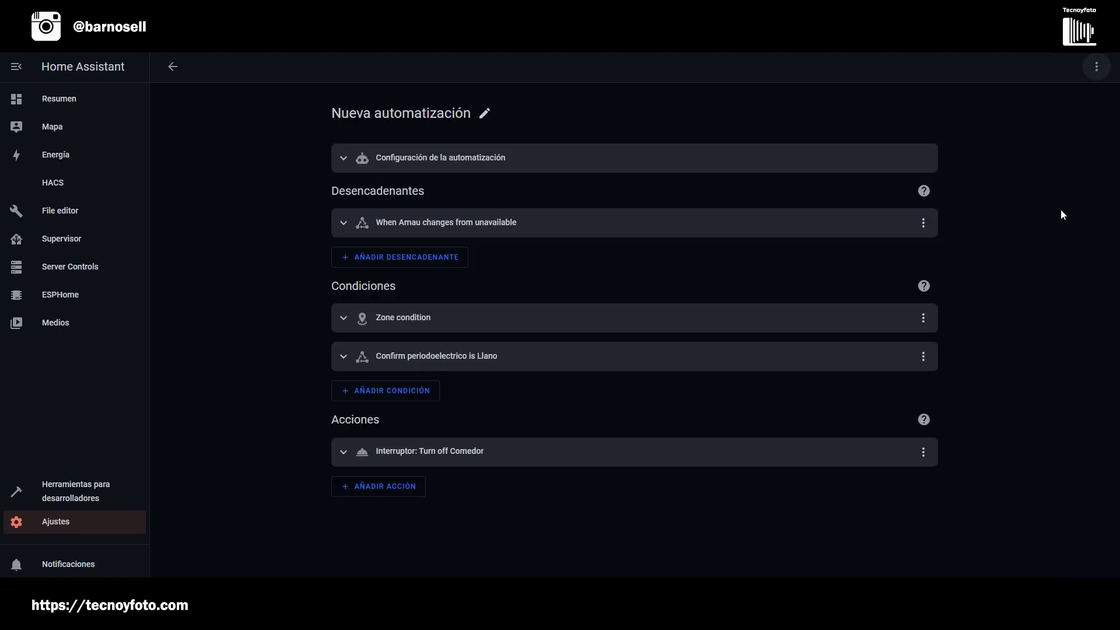
left_click(1097, 69)
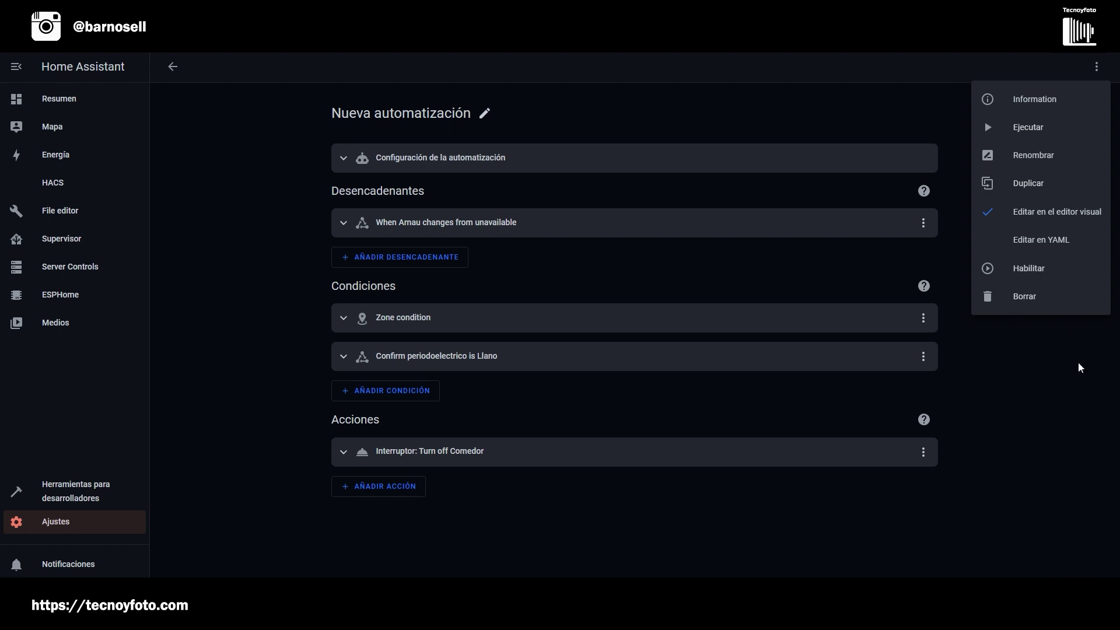
left_click(1041, 380)
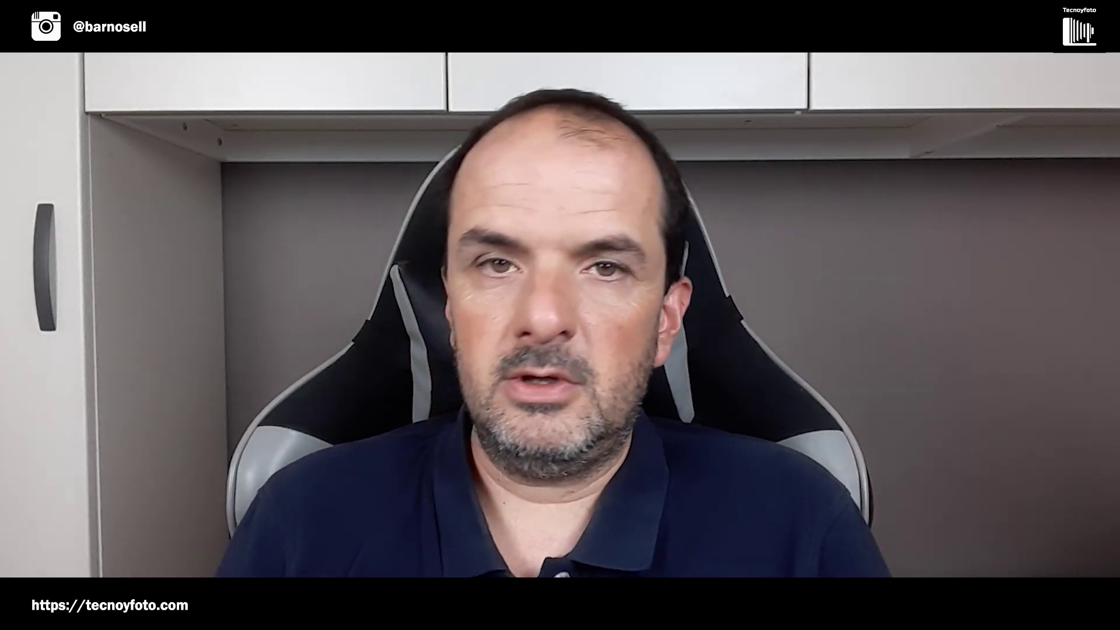